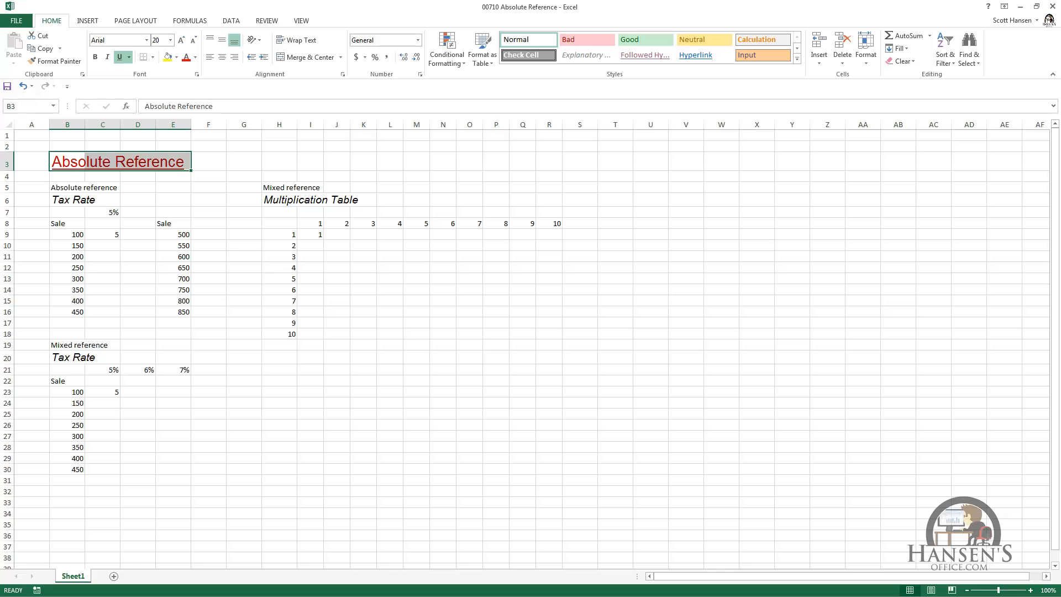
# Step: Try copying the tax formula from C9 into C10, inspect the pasted formula's references, and clear C10
pyautogui.click(114, 236)
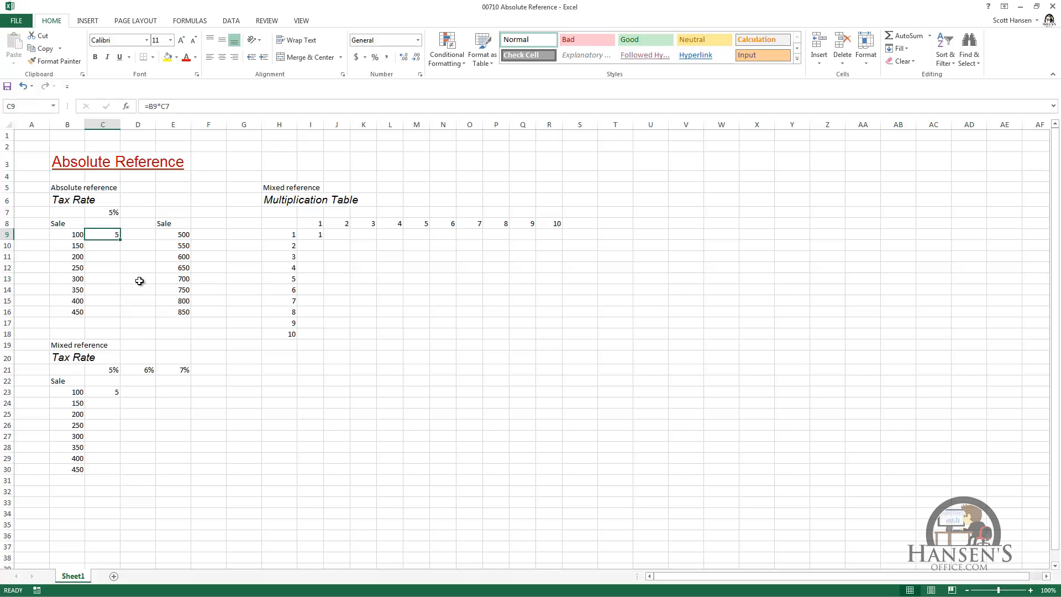
pyautogui.press('F2')
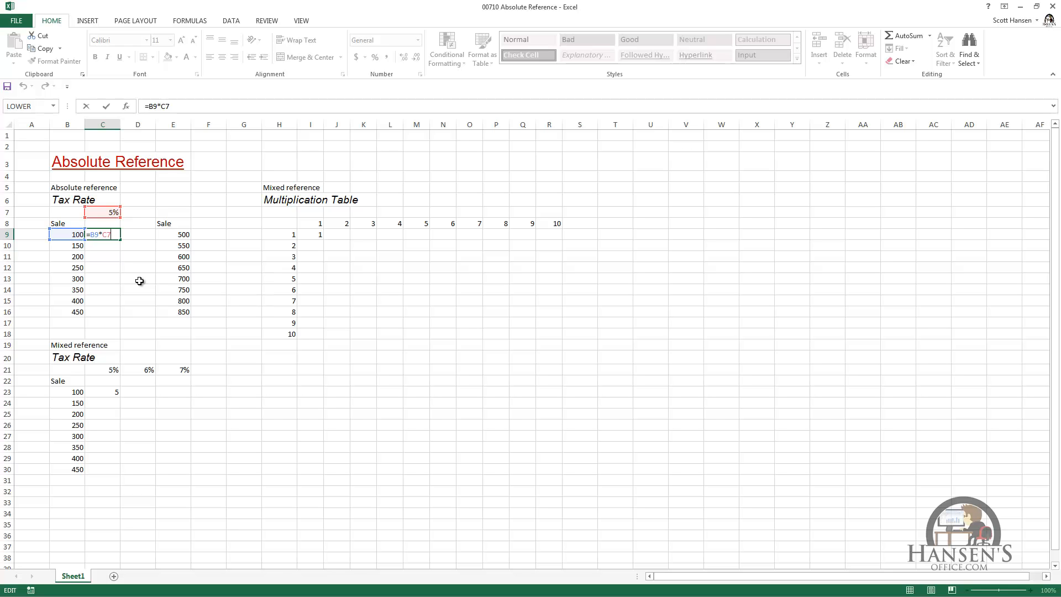
pyautogui.hotkey('ctrl', 'Return')
pyautogui.hotkey('ctrl', 'c')
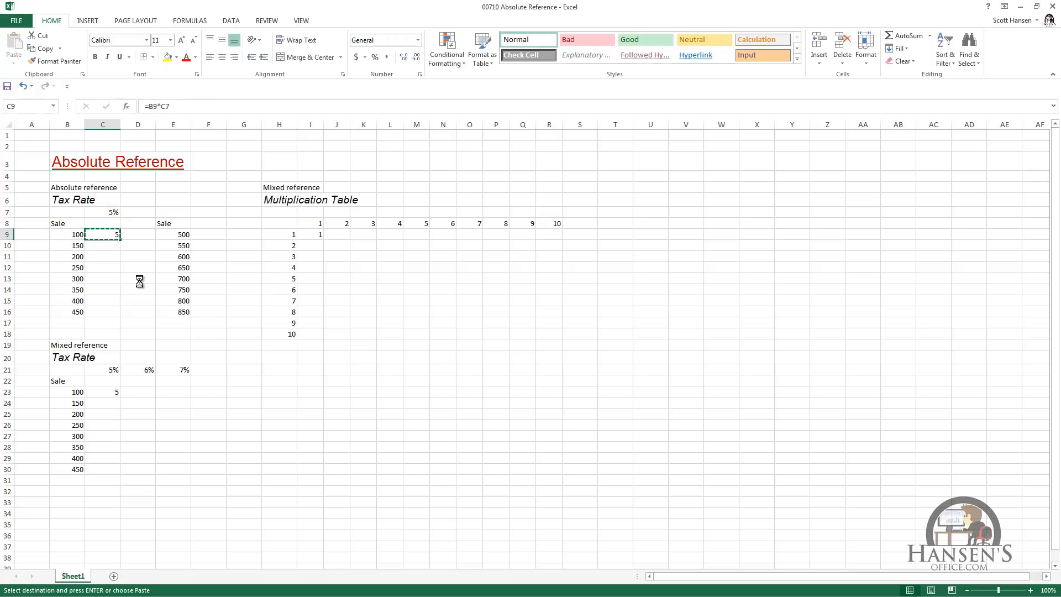
pyautogui.press('Down')
pyautogui.hotkey('ctrl', 'v')
pyautogui.press('F2')
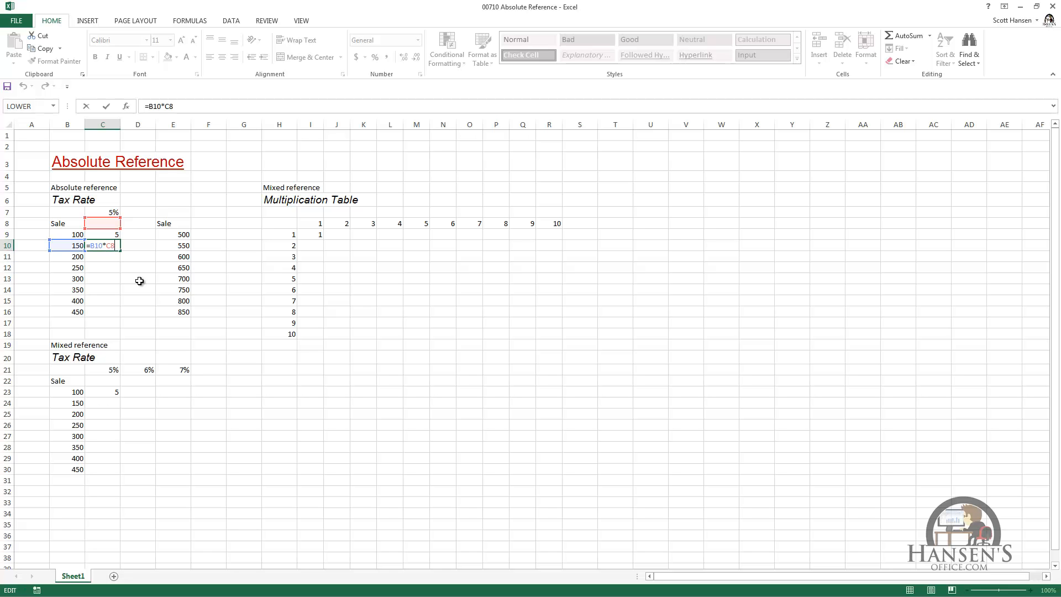
pyautogui.press('Escape')
pyautogui.press('Delete')
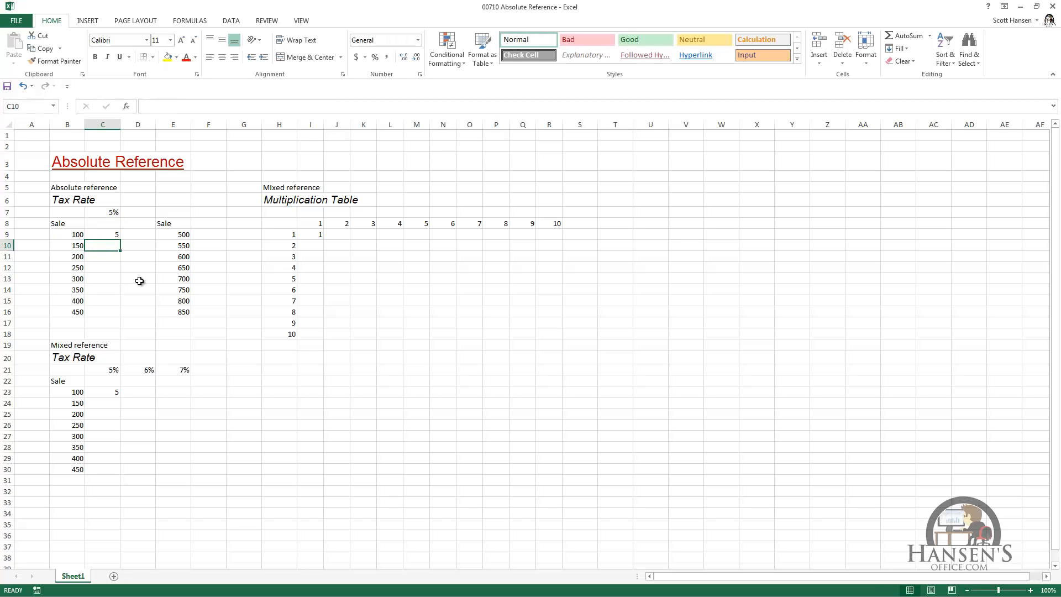
# Step: Make the tax rate reference absolute in C9 with =B9*$C$7 and fill the formula down through C16
pyautogui.press('Up')
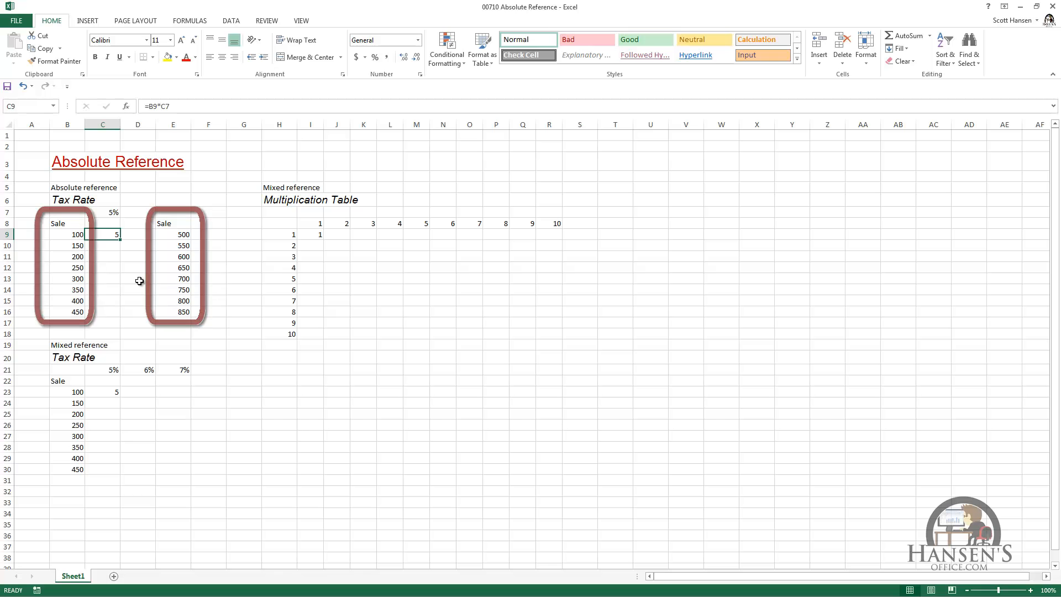
pyautogui.press('F2')
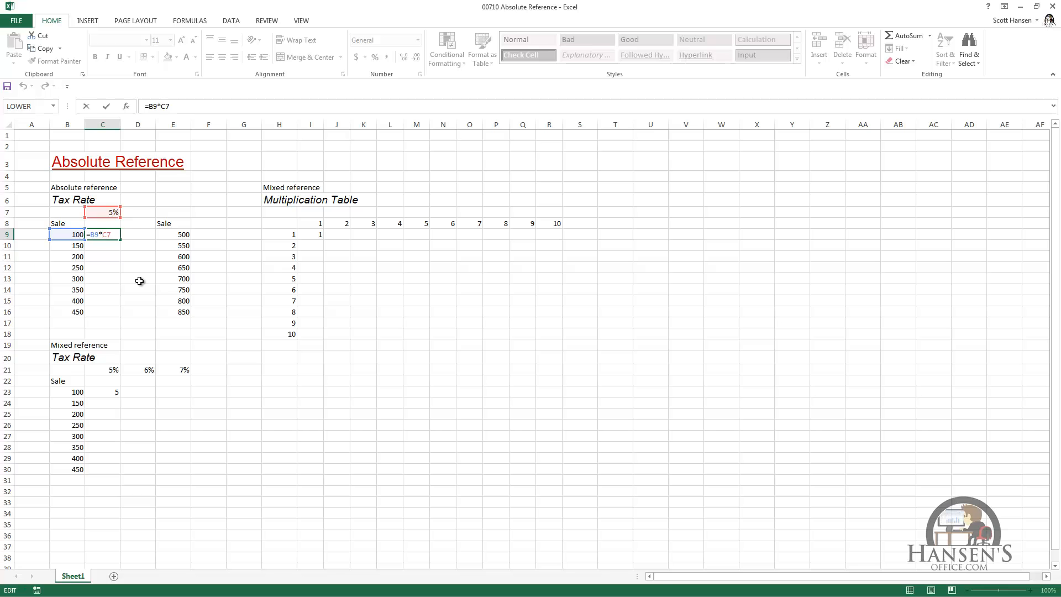
pyautogui.write('$C$')
pyautogui.hotkey('ctrl', 'Return')
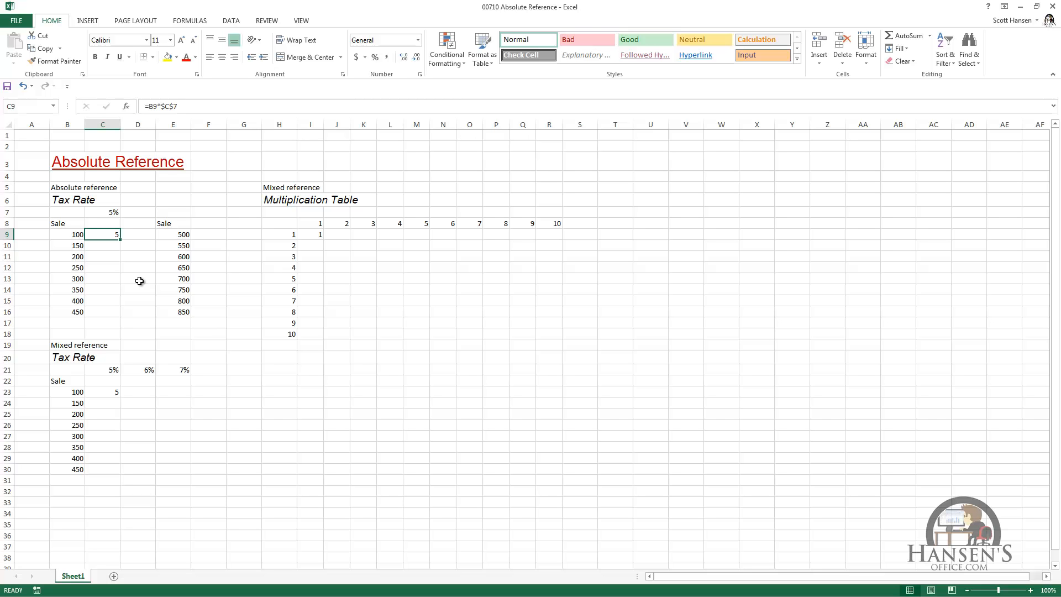
pyautogui.doubleClick(122, 240)
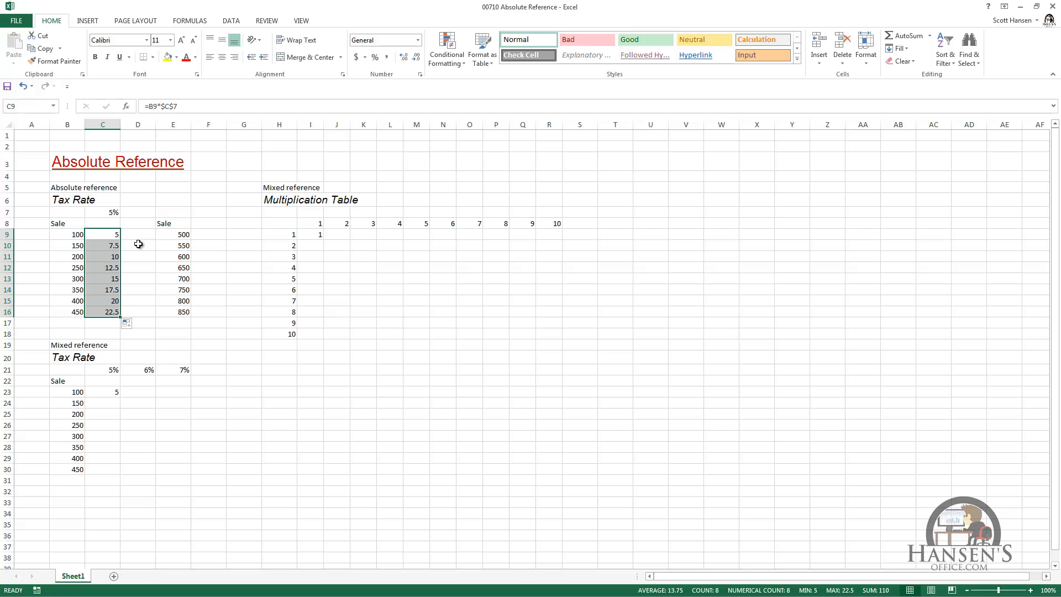
# Step: Copy the tax formulas in C9:C16 to F9:F16 beside the second Sale column
pyautogui.hotkey('ctrl', 'c')
pyautogui.press('Right')
pyautogui.press('Right')
pyautogui.press('Right')
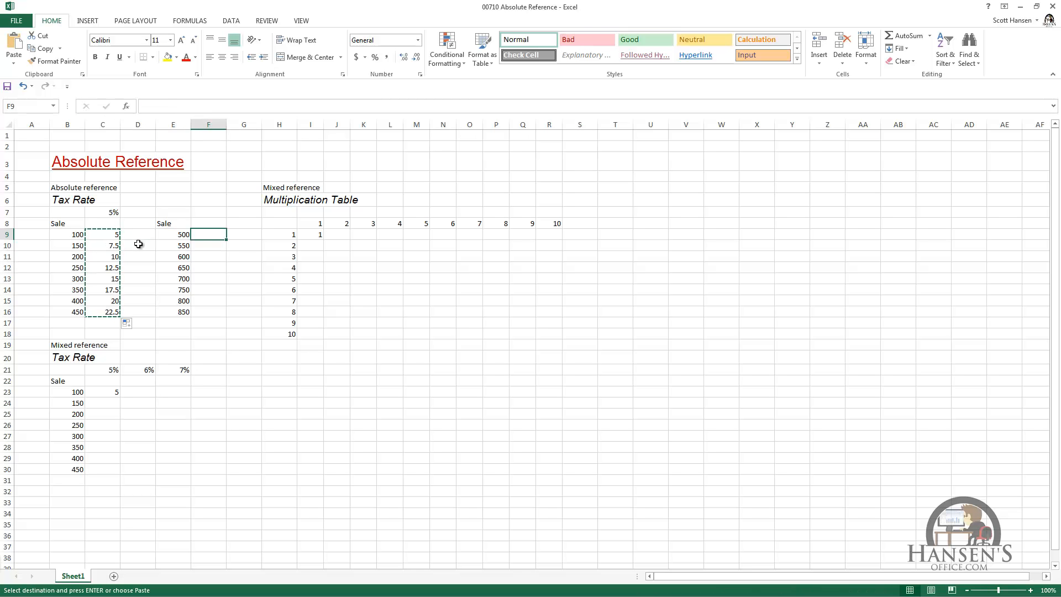
pyautogui.hotkey('ctrl', 'v')
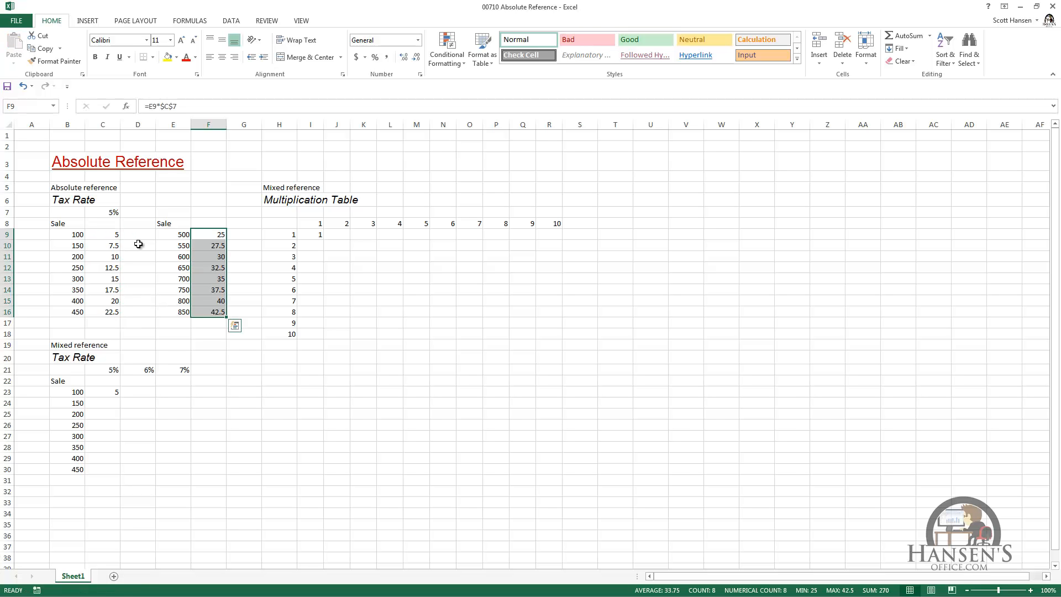
# Step: Examine which cells the copied tax formulas in F10 through F13 refer to
pyautogui.press('Down')
pyautogui.press('F2')
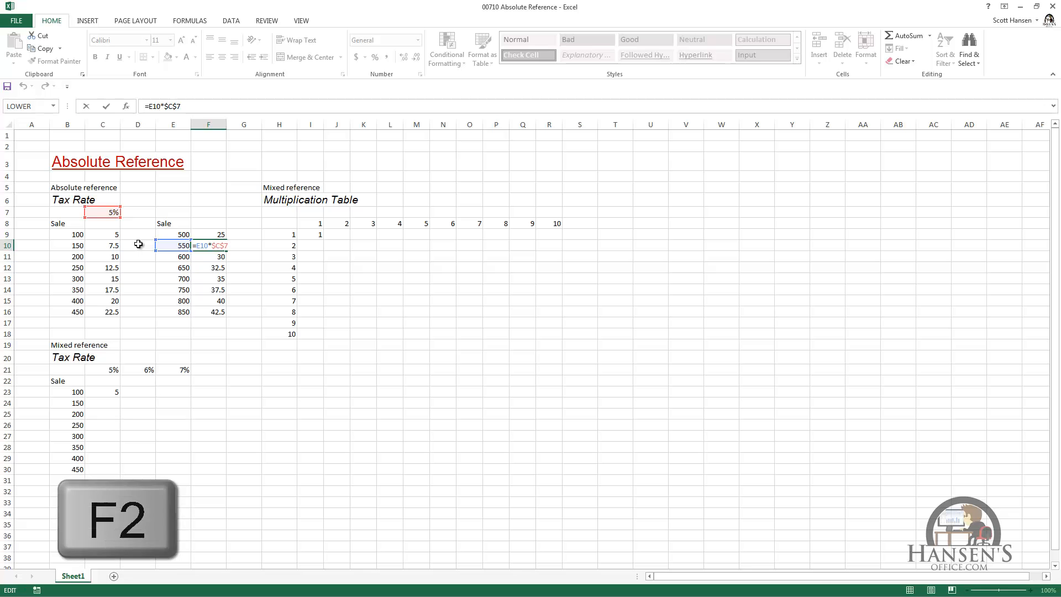
pyautogui.press('Return')
pyautogui.press('F2')
pyautogui.press('Return')
pyautogui.press('F2')
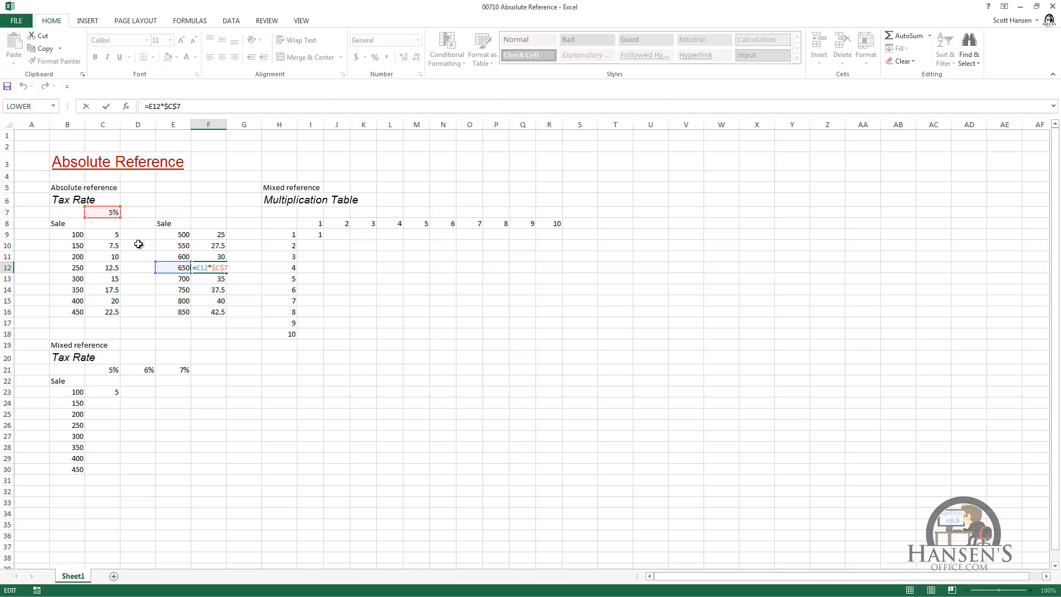
pyautogui.press('Return')
pyautogui.press('F2')
pyautogui.hotkey('ctrl', 'Return')
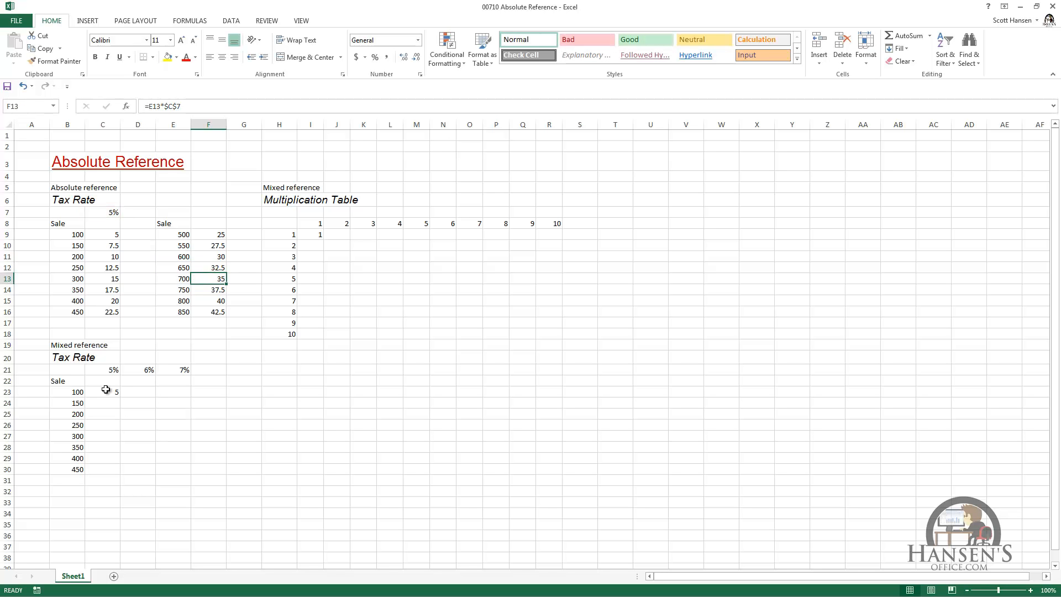
# Step: Change the formula in C23 of the lower Tax Rate table to the mixed references =$B23*C$21
pyautogui.click(108, 391)
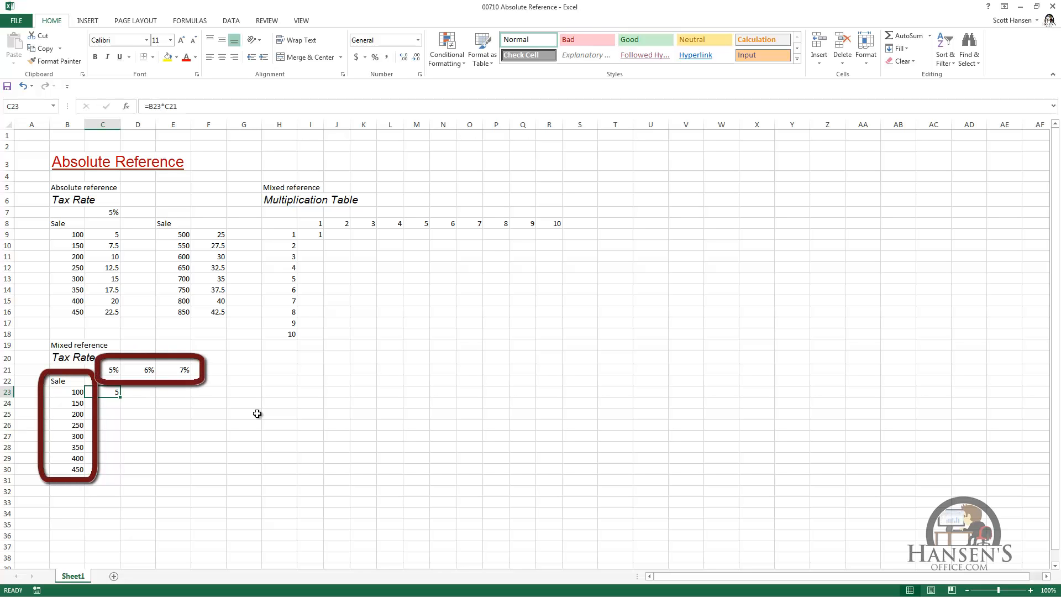
pyautogui.press('F2')
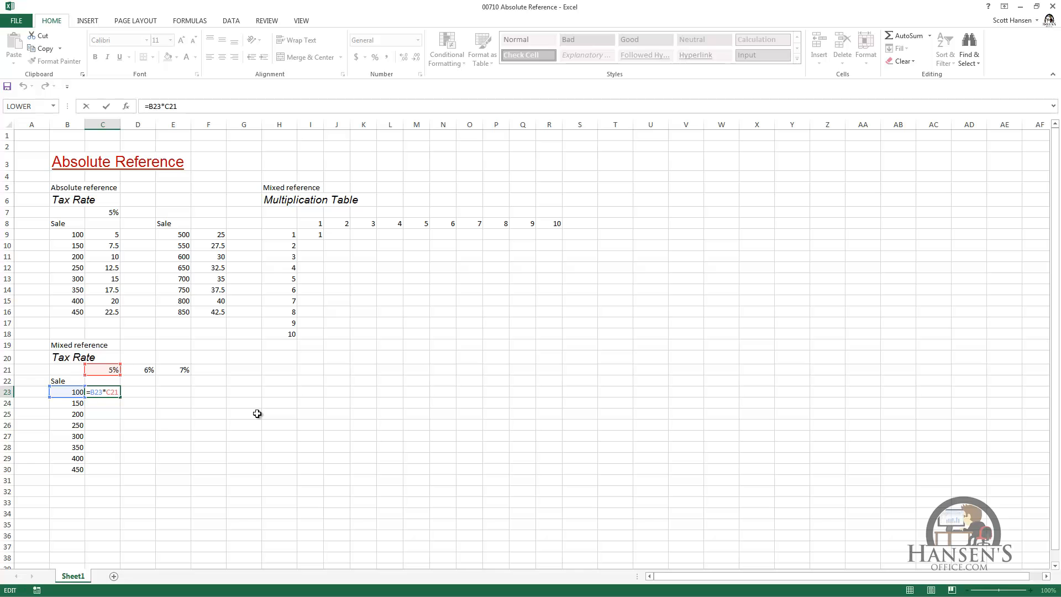
pyautogui.hotkey('ctrl', 'Return')
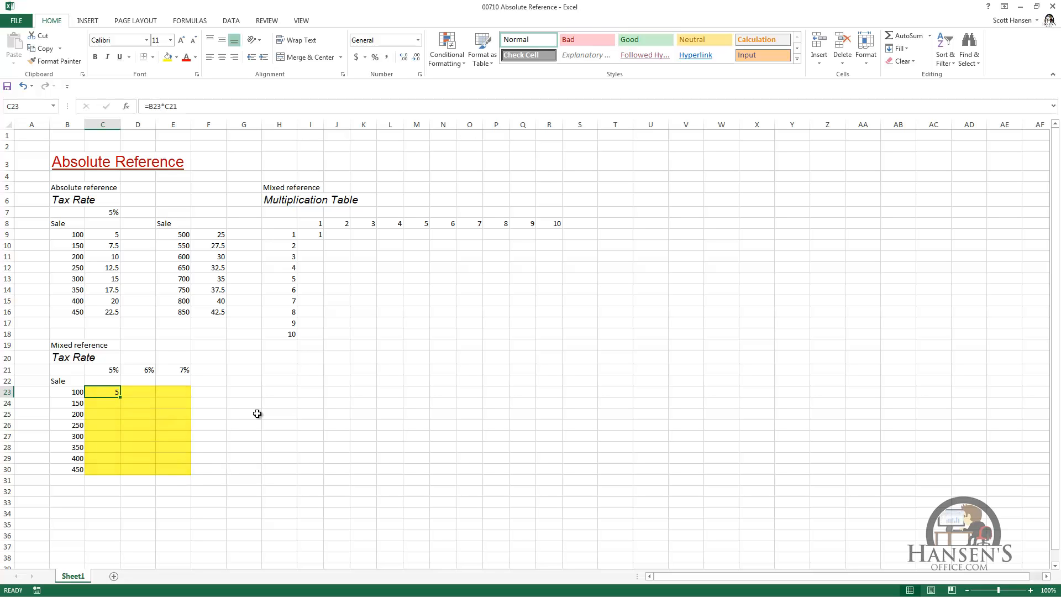
pyautogui.press('F2')
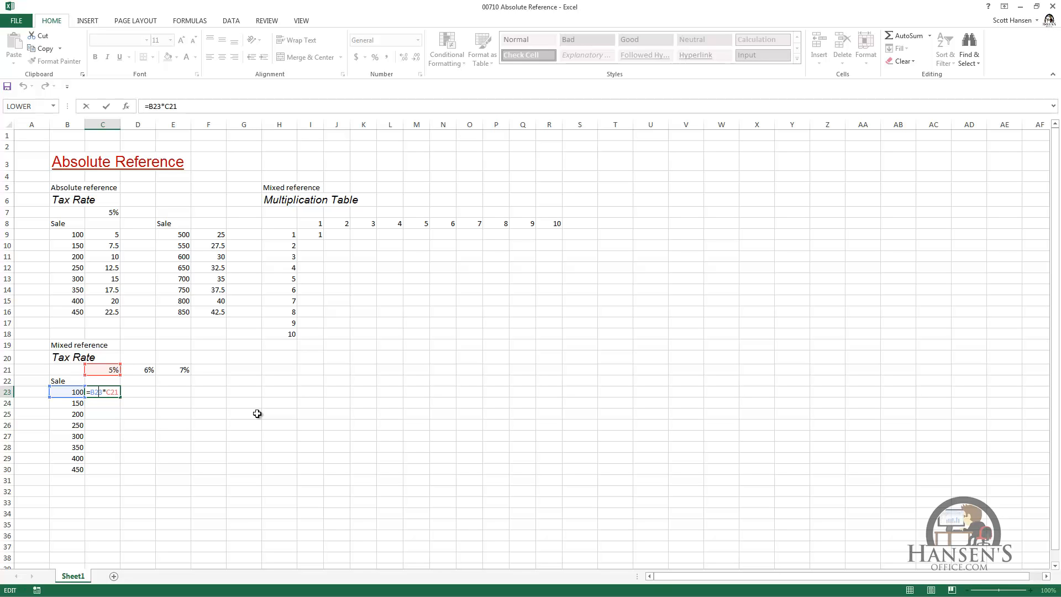
pyautogui.press('F4')
pyautogui.press('F4')
pyautogui.press('F4')
pyautogui.press('Right')
pyautogui.press('Right')
pyautogui.press('F4')
pyautogui.press('F4')
pyautogui.hotkey('ctrl', 'Return')
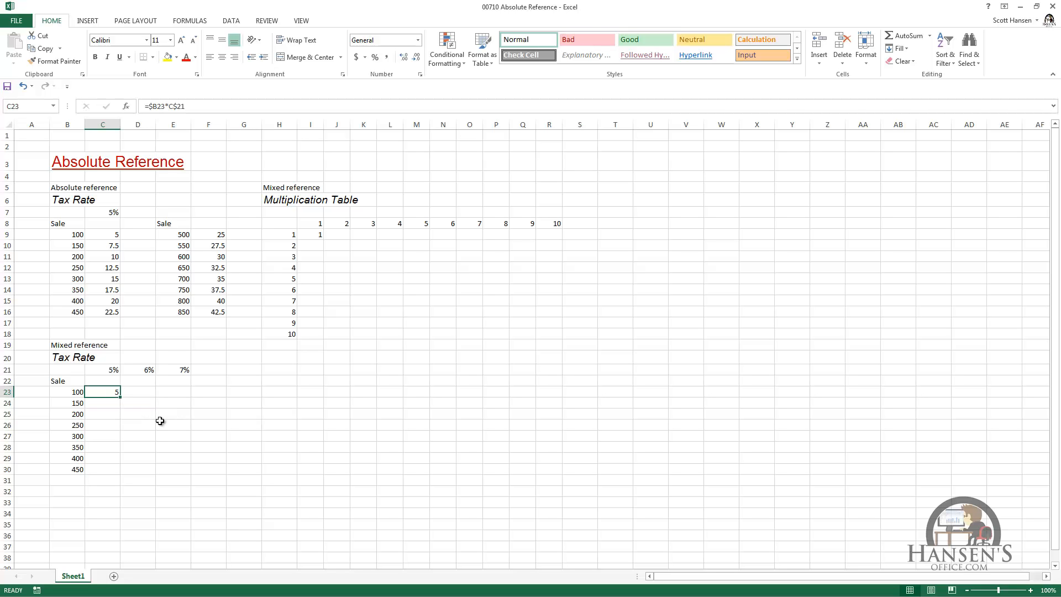
# Step: Copy the C23 formula across the whole lower Tax Rate table, C23:E30
pyautogui.hotkey('ctrl', 'c')
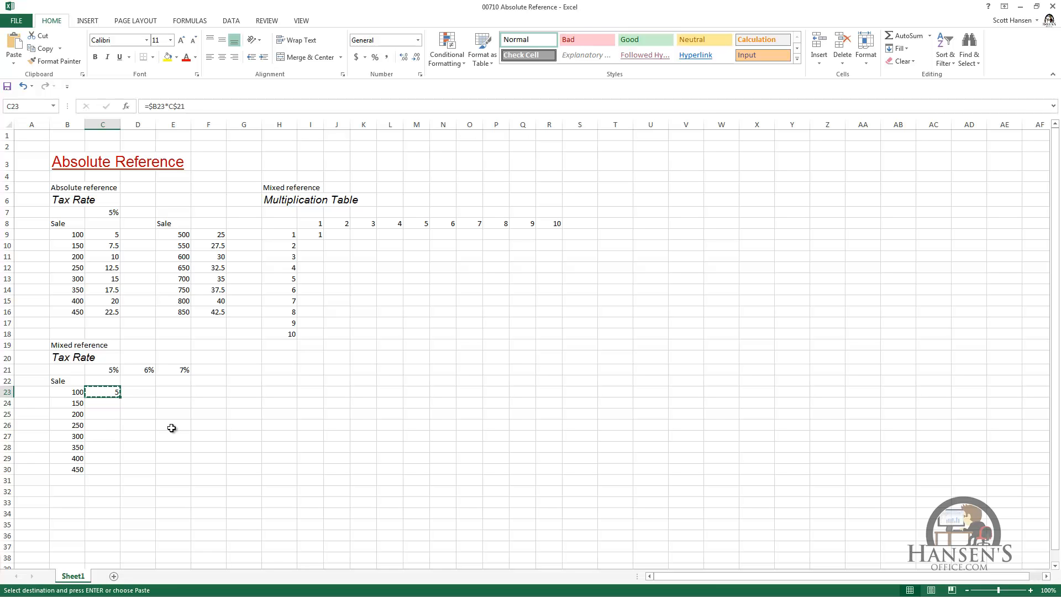
pyautogui.hotkey('shift', 'Right')
pyautogui.hotkey('shift', 'Right')
pyautogui.hotkey('shift', 'Down')
pyautogui.hotkey('shift', 'Down')
pyautogui.hotkey('shift', 'Down')
pyautogui.hotkey('shift', 'Down')
pyautogui.hotkey('shift', 'Down')
pyautogui.hotkey('shift', 'Down')
pyautogui.hotkey('shift', 'Down')
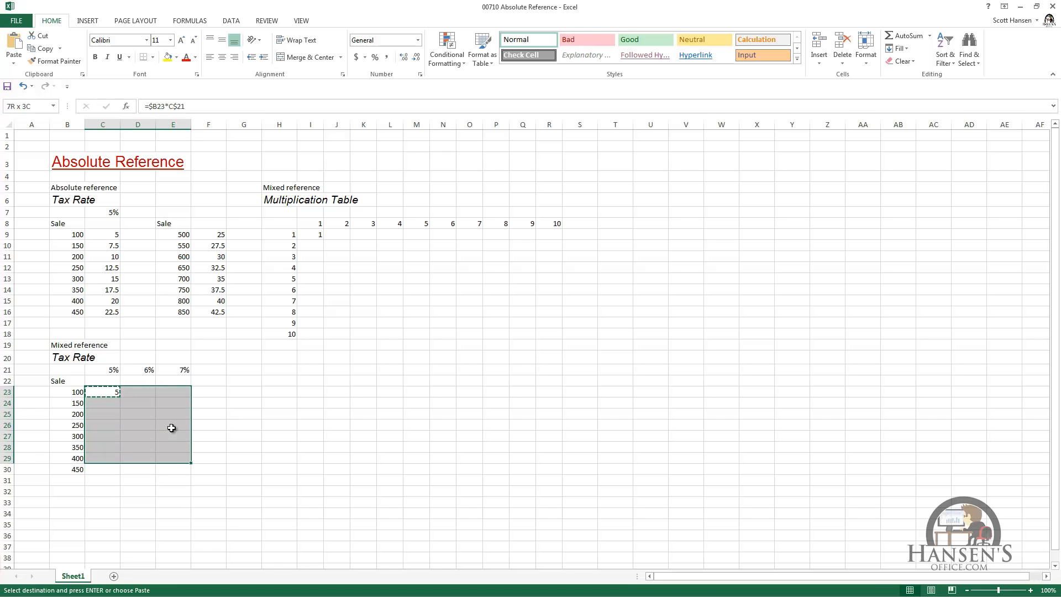
pyautogui.press('Return')
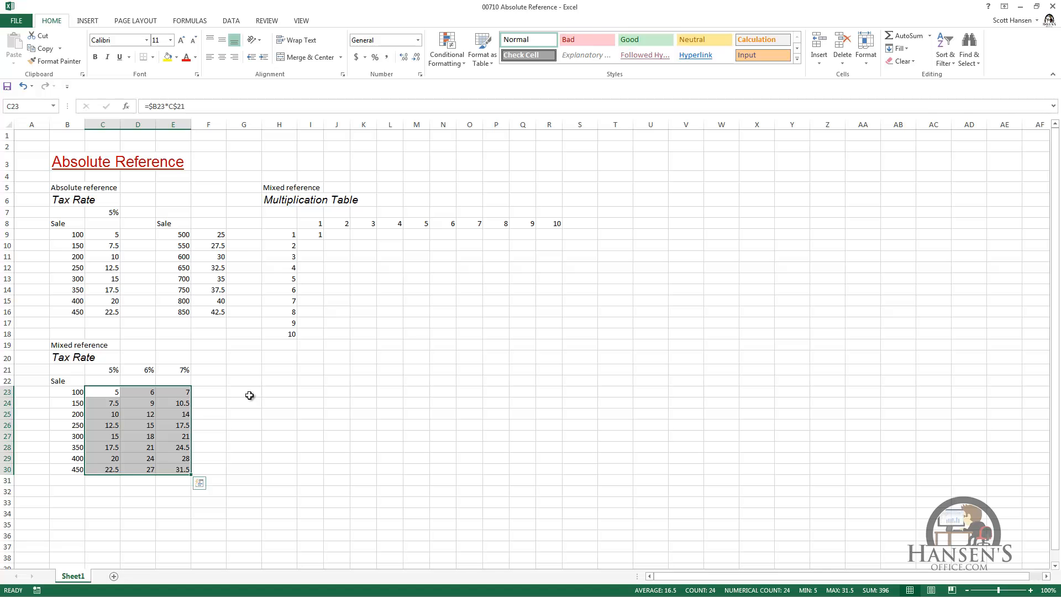
# Step: Examine the mixed references of the lower tax table's formulas in C23, D26 and E26
pyautogui.press('Left')
pyautogui.press('Right')
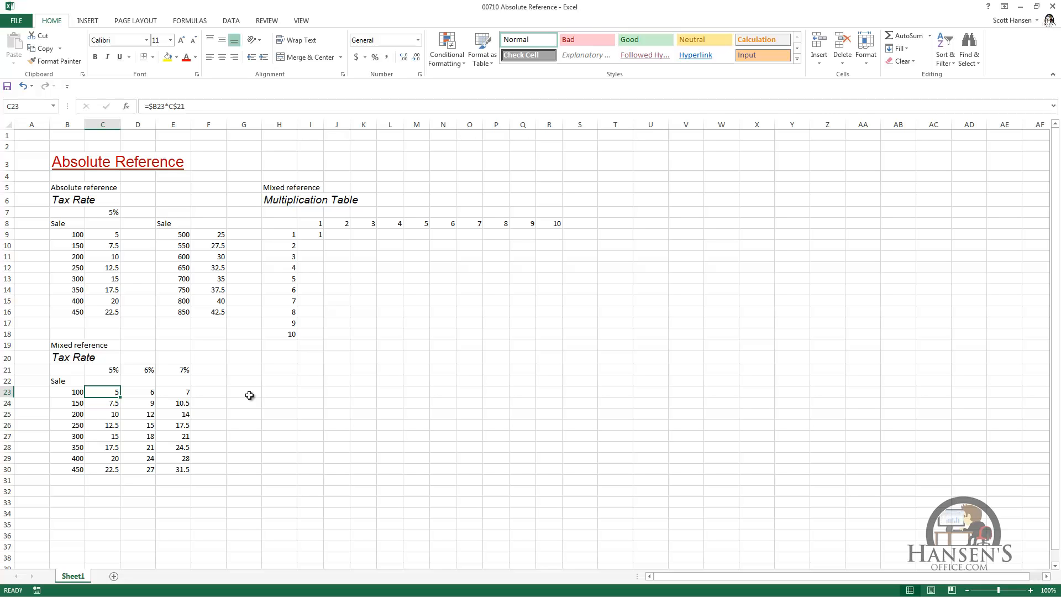
pyautogui.press('F2')
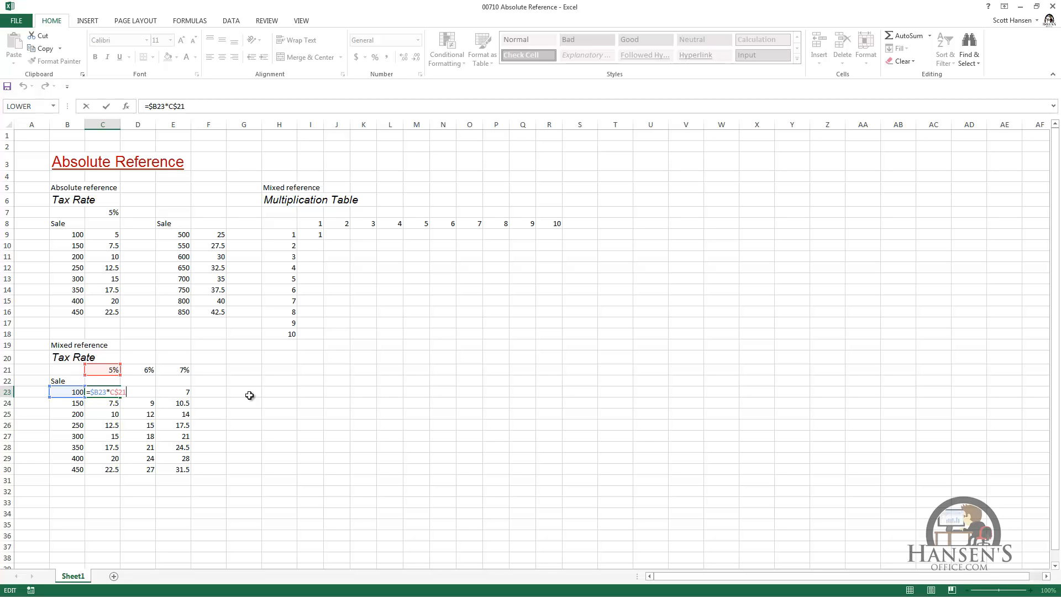
pyautogui.press('Tab')
pyautogui.press('Down')
pyautogui.press('Down')
pyautogui.press('Down')
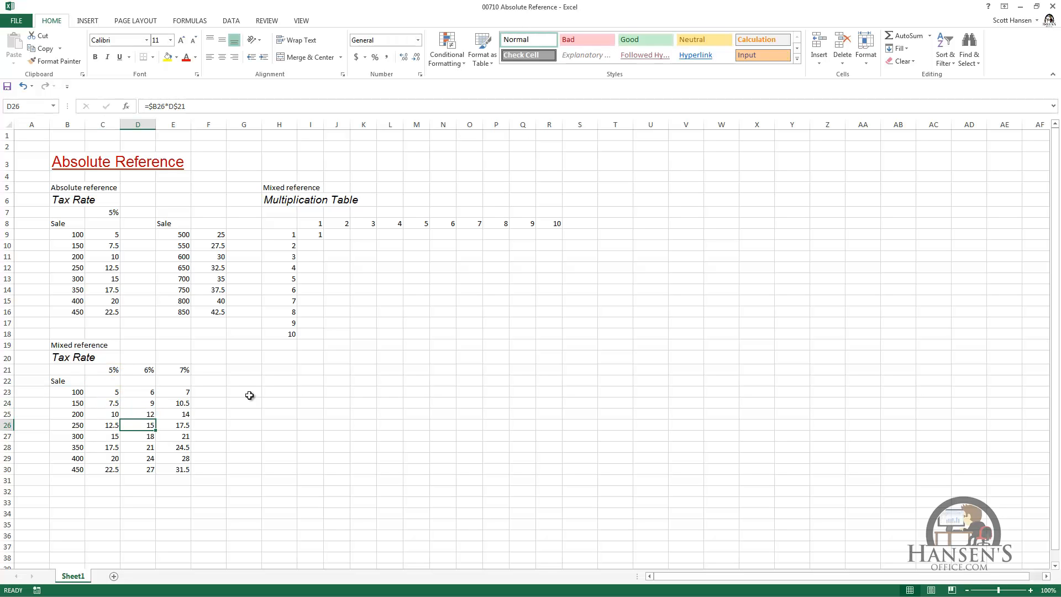
pyautogui.press('F2')
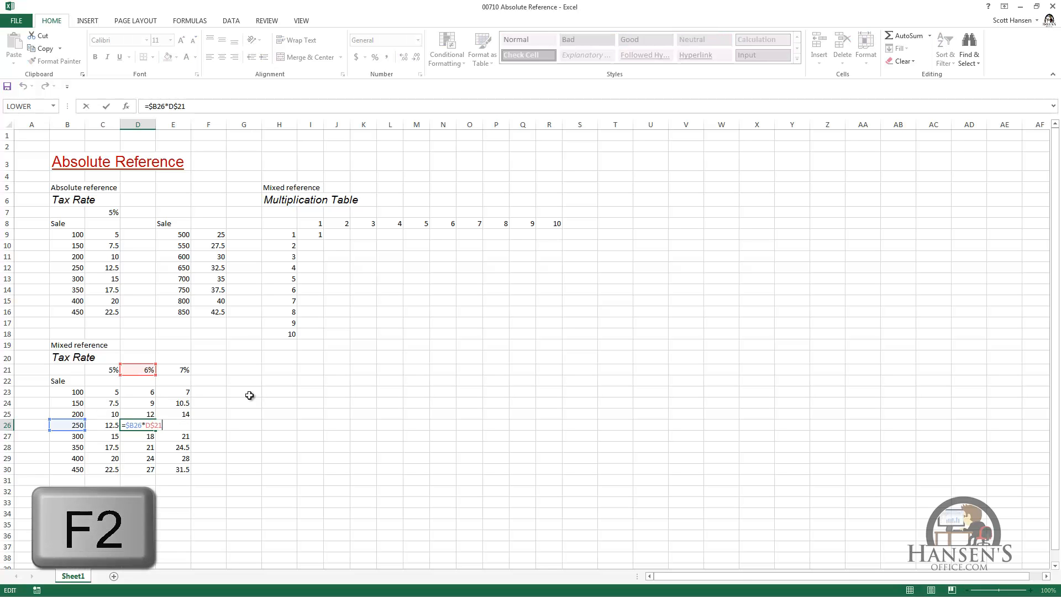
pyautogui.press('Tab')
pyautogui.press('F2')
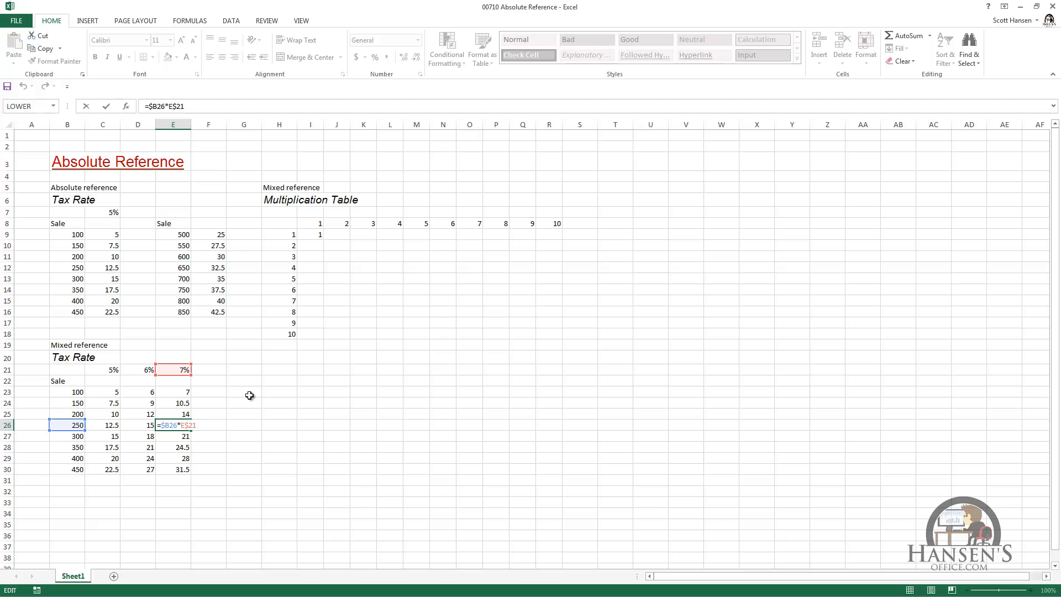
pyautogui.hotkey('ctrl', 'Return')
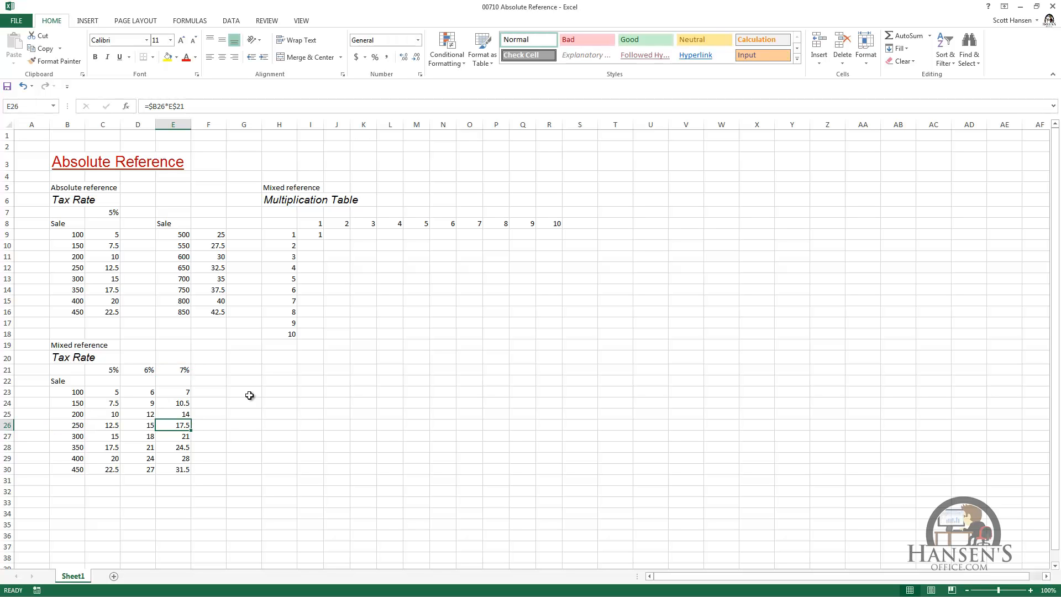
pyautogui.press('Up')
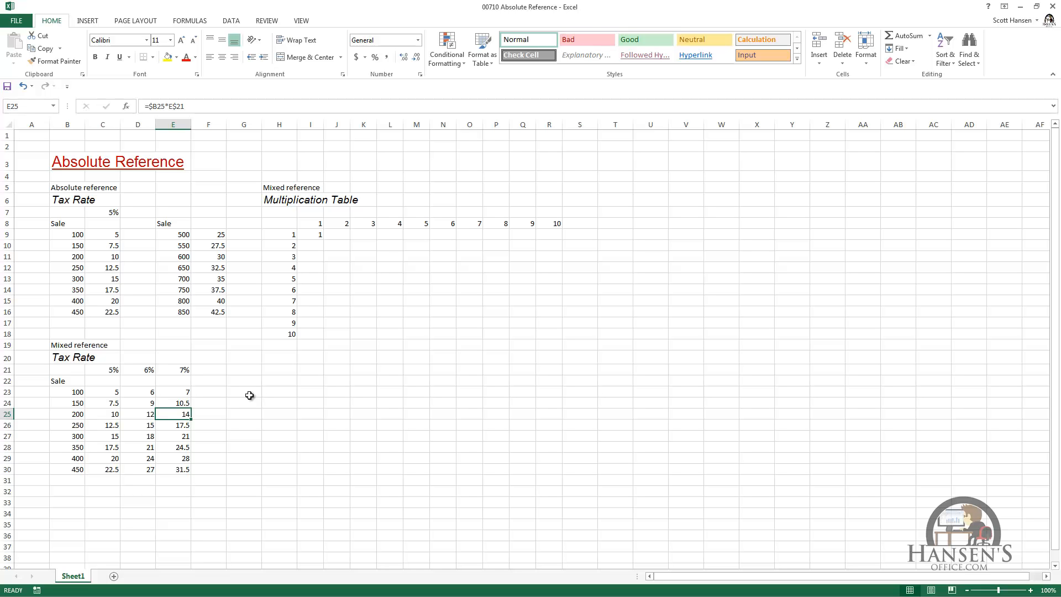
# Step: Change the formula in I9 of the Multiplication Table to the mixed references =$H9*I$8
pyautogui.click(320, 235)
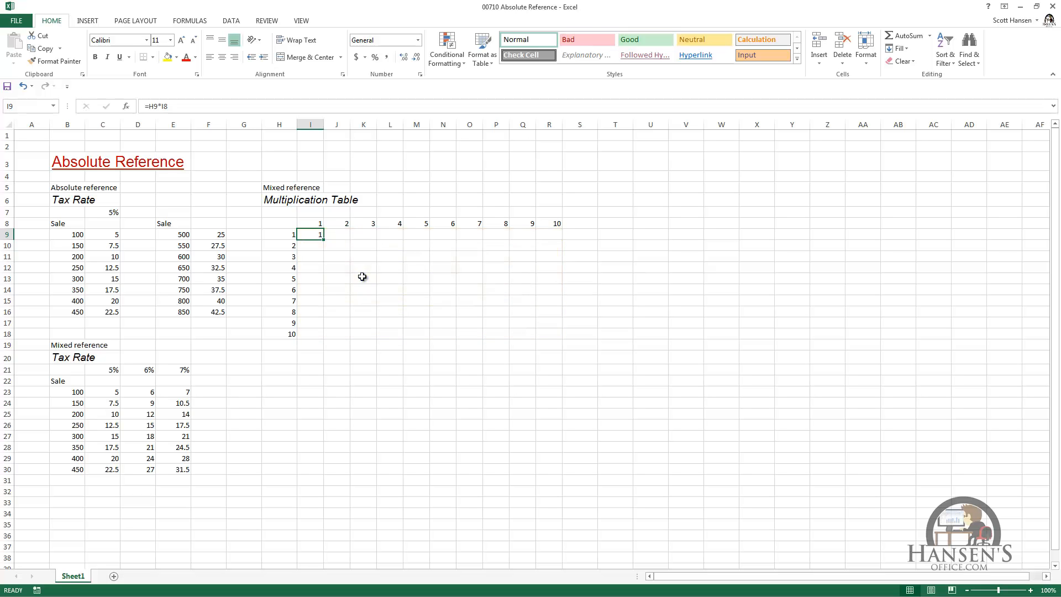
pyautogui.press('F2')
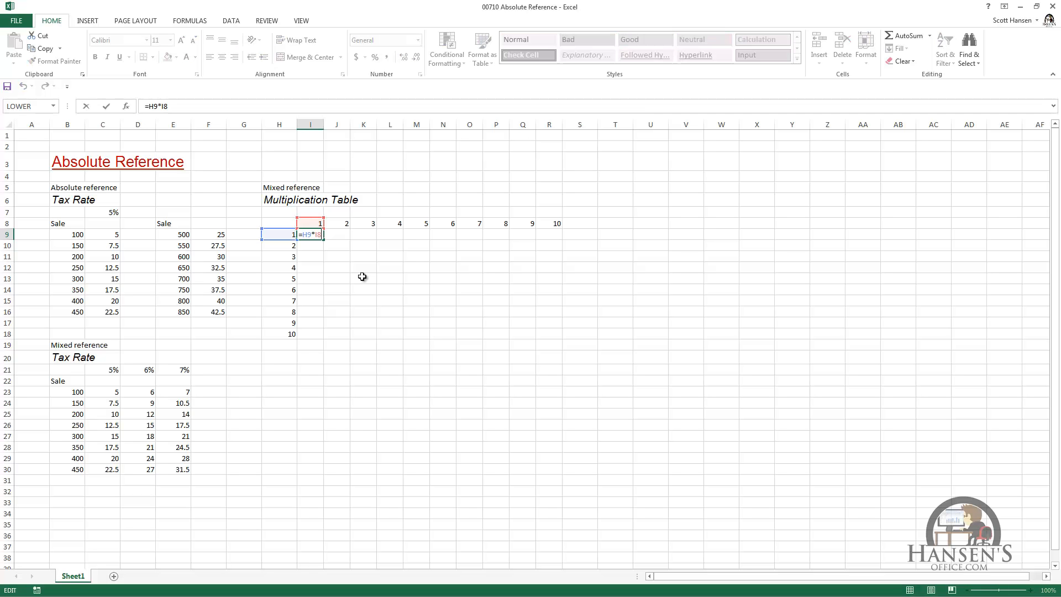
pyautogui.click(309, 236)
pyautogui.press('F4')
pyautogui.press('F4')
pyautogui.press('F4')
pyautogui.press('Right')
pyautogui.press('F4')
pyautogui.press('F4')
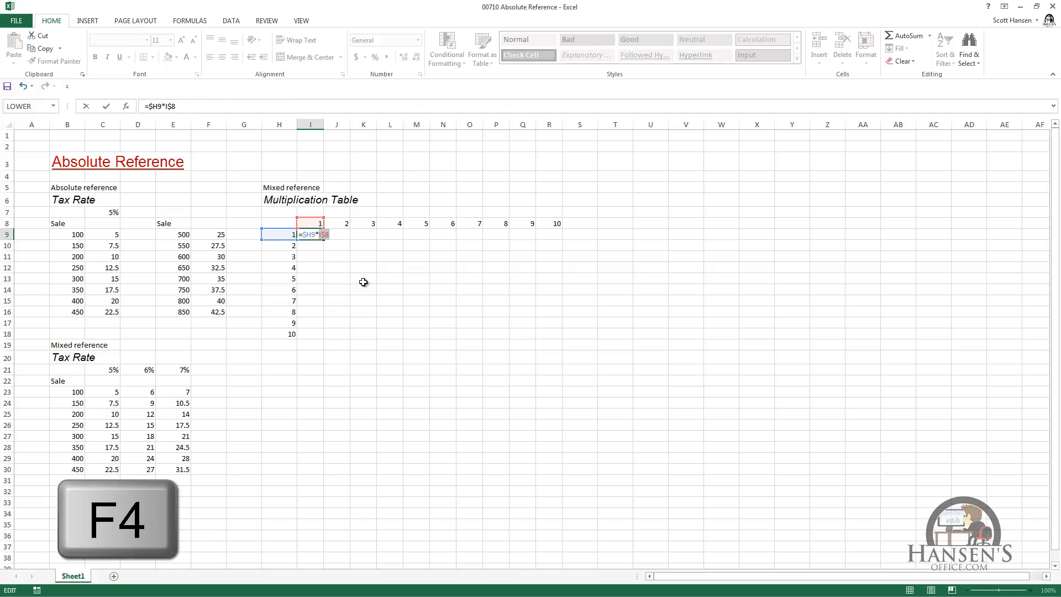
pyautogui.press('Right')
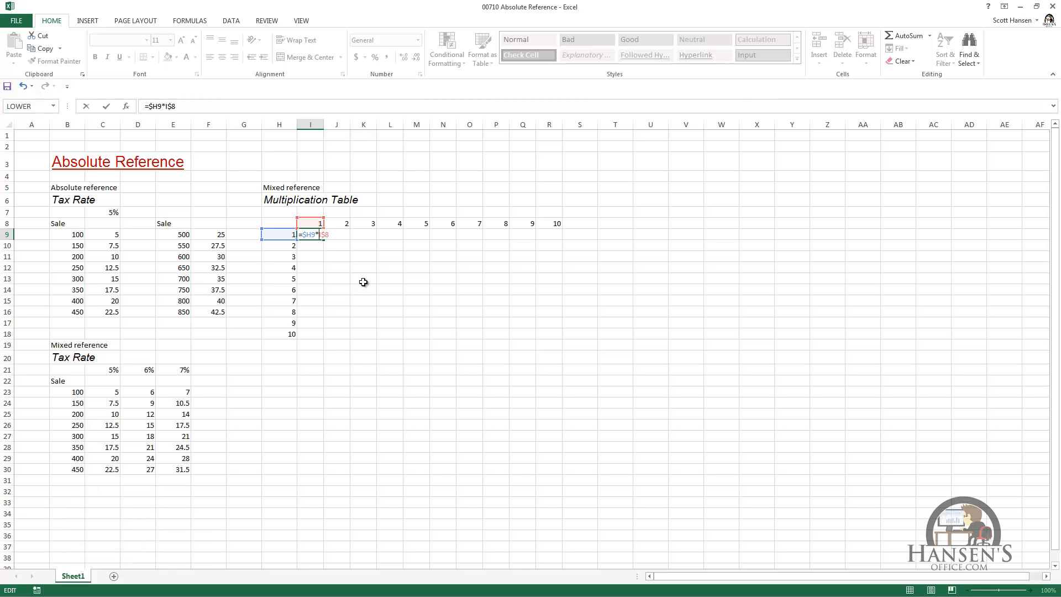
pyautogui.hotkey('ctrl', 'Return')
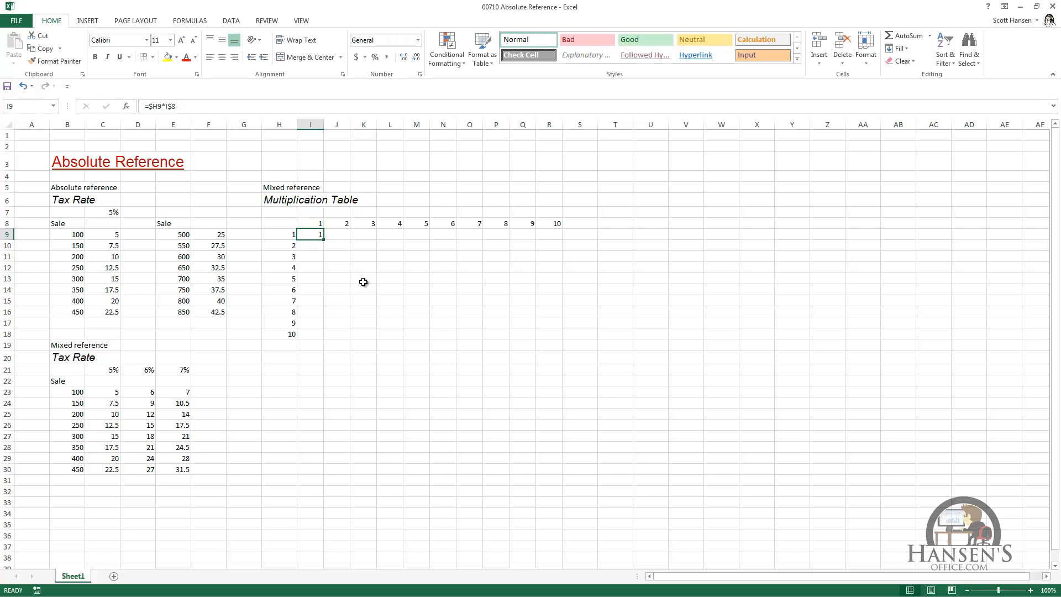
# Step: Copy the I9 formula across the entire Multiplication Table grid, I9:R18
pyautogui.hotkey('ctrl', 'c')
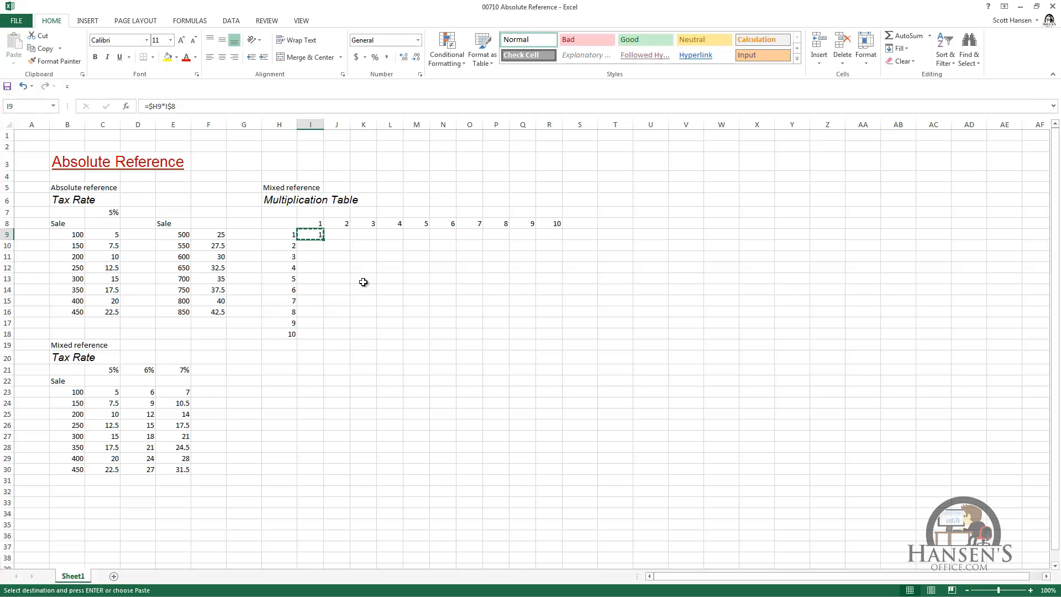
pyautogui.hotkey('shift', 'Right')
pyautogui.hotkey('shift', 'Right')
pyautogui.hotkey('shift', 'Right')
pyautogui.hotkey('shift', 'Right')
pyautogui.hotkey('shift', 'Right')
pyautogui.hotkey('shift', 'Right')
pyautogui.hotkey('shift', 'Right')
pyautogui.hotkey('shift', 'Right')
pyautogui.hotkey('shift', 'Right')
pyautogui.hotkey('shift', 'Down')
pyautogui.hotkey('shift', 'Down')
pyautogui.hotkey('shift', 'Down')
pyautogui.hotkey('shift', 'Down')
pyautogui.hotkey('shift', 'Down')
pyautogui.hotkey('shift', 'Down')
pyautogui.hotkey('shift', 'Down')
pyautogui.hotkey('shift', 'Down')
pyautogui.hotkey('shift', 'Down')
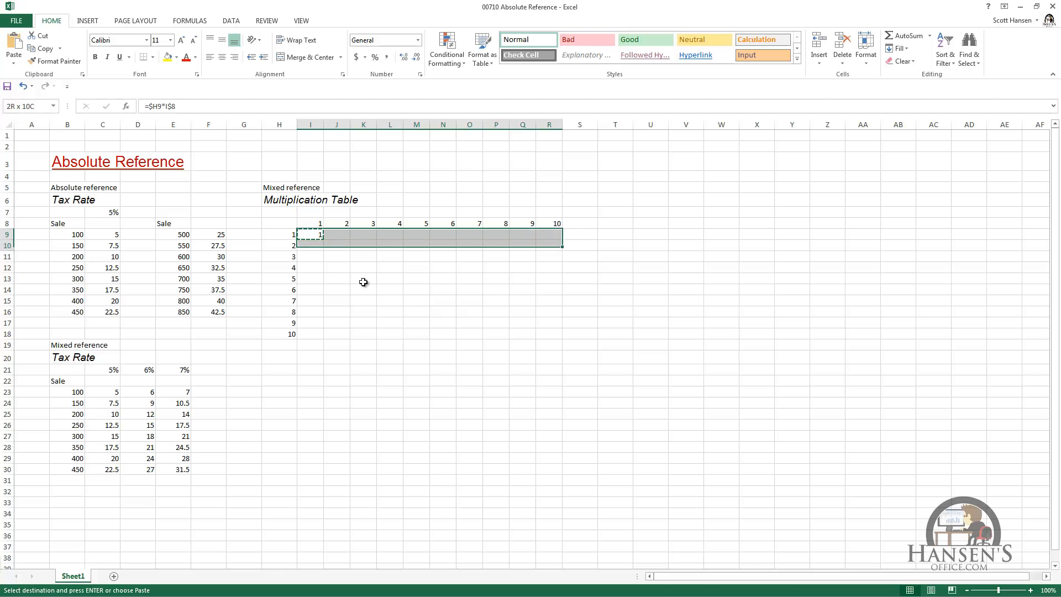
pyautogui.press('Return')
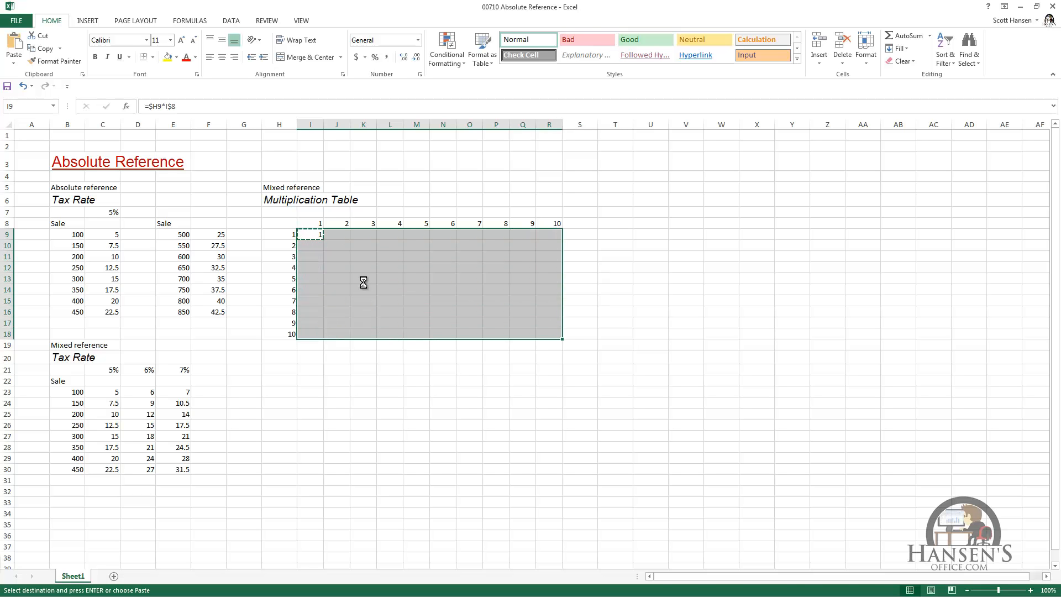